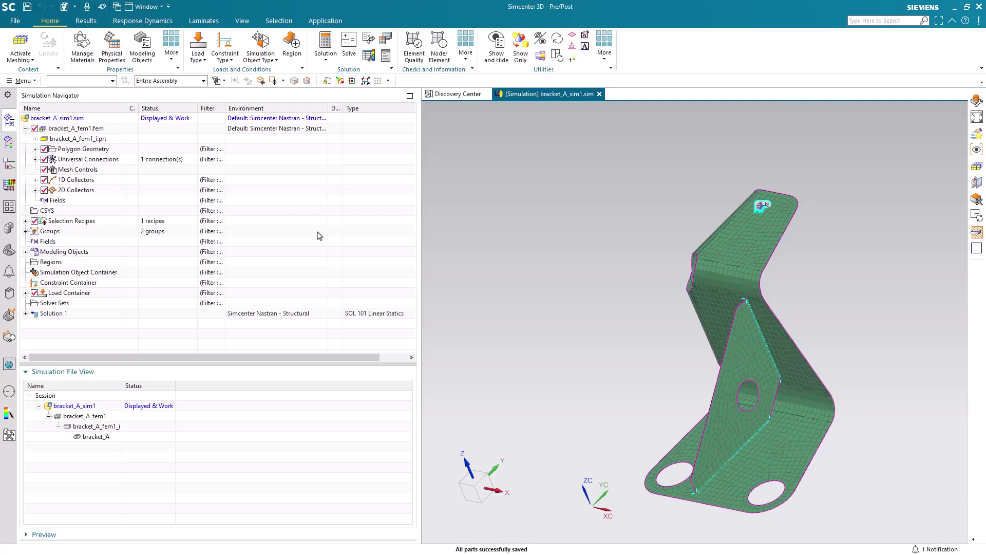
Step: Create Solution 2 with solution type SOL 103 Real Eigenvalues
click(323, 62)
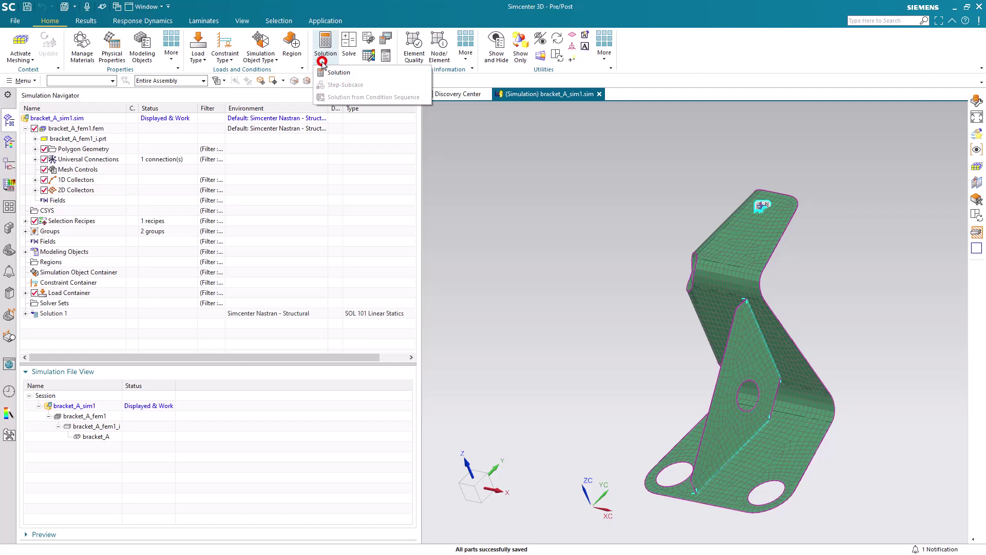
click(326, 72)
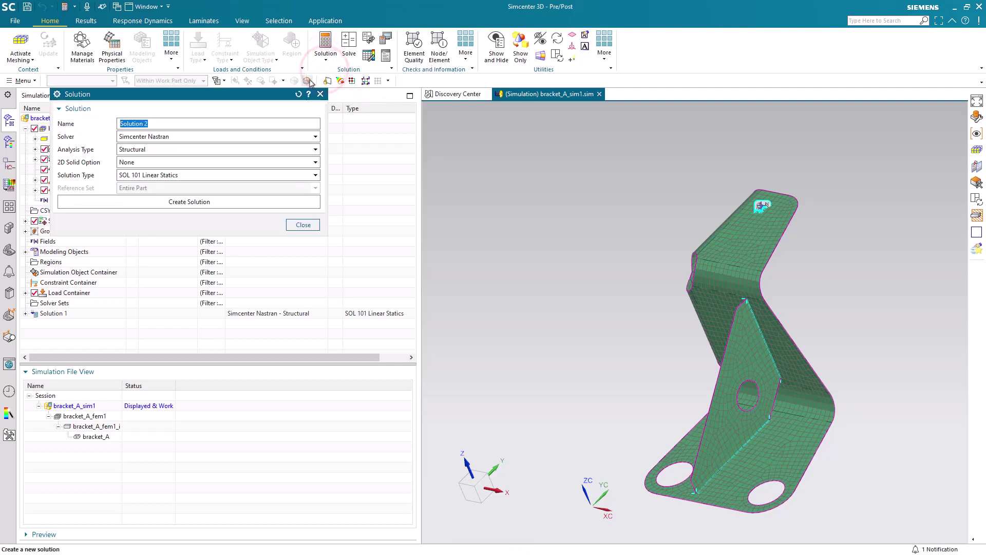
click(254, 175)
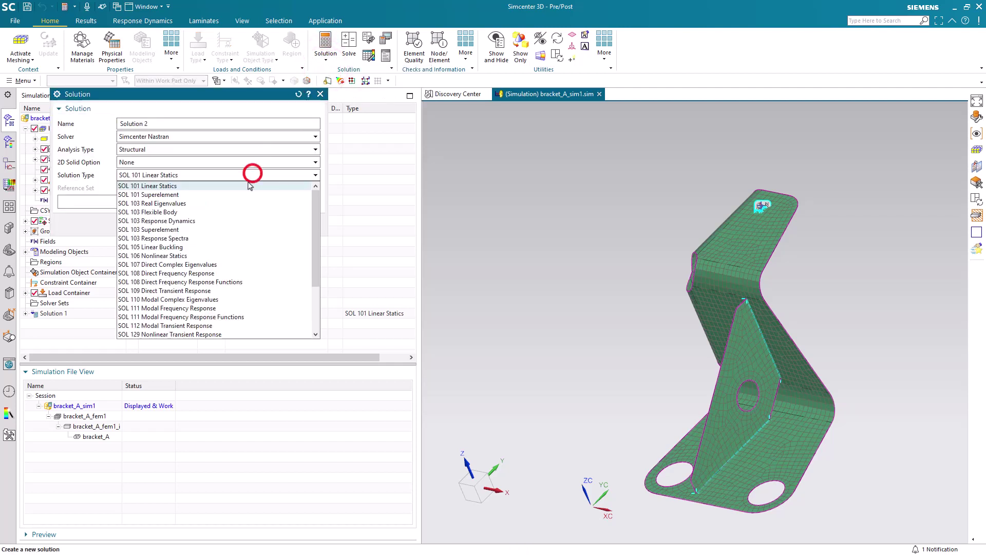
click(238, 208)
click(238, 205)
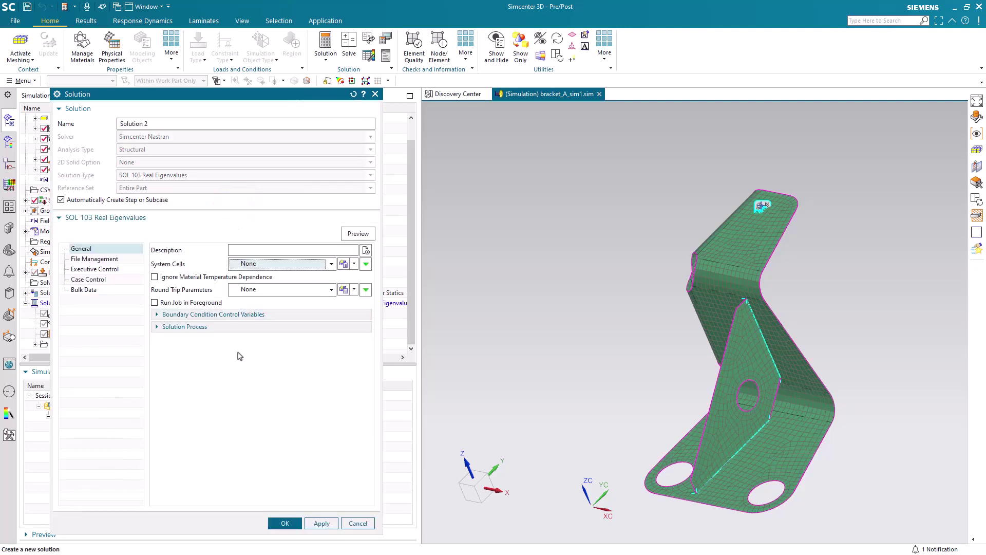
Step: Accept Solution 2's settings and create a Normal Modes subcase
click(286, 523)
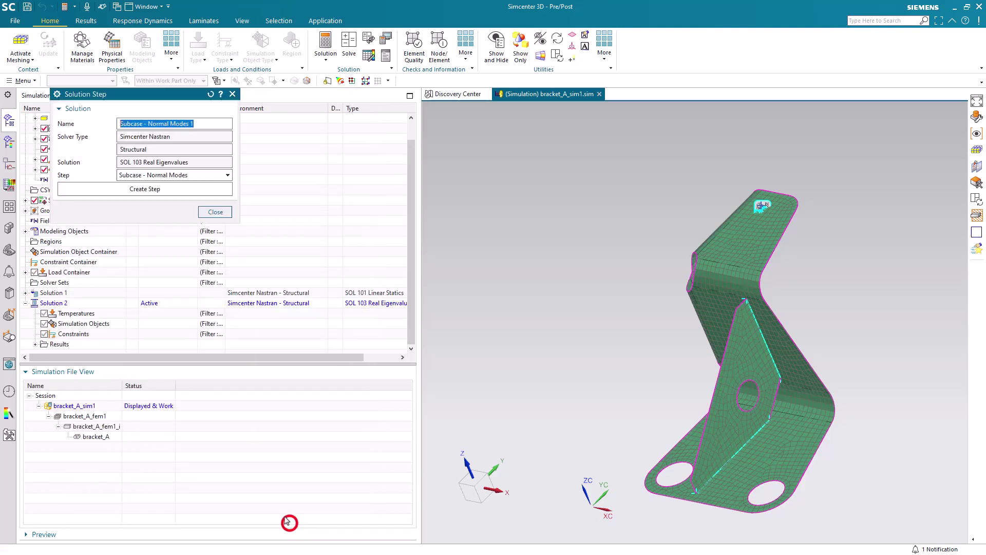
click(182, 176)
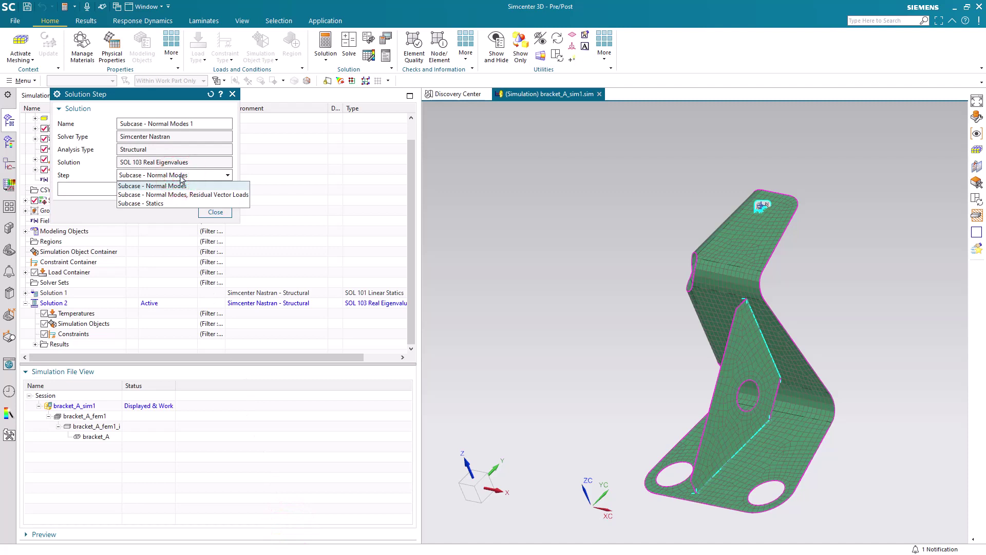
click(176, 187)
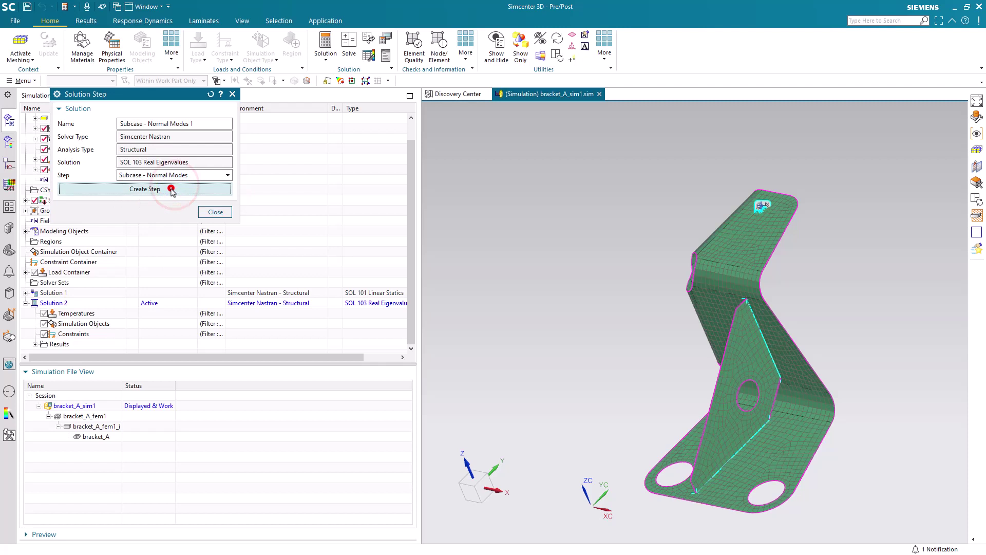
click(171, 191)
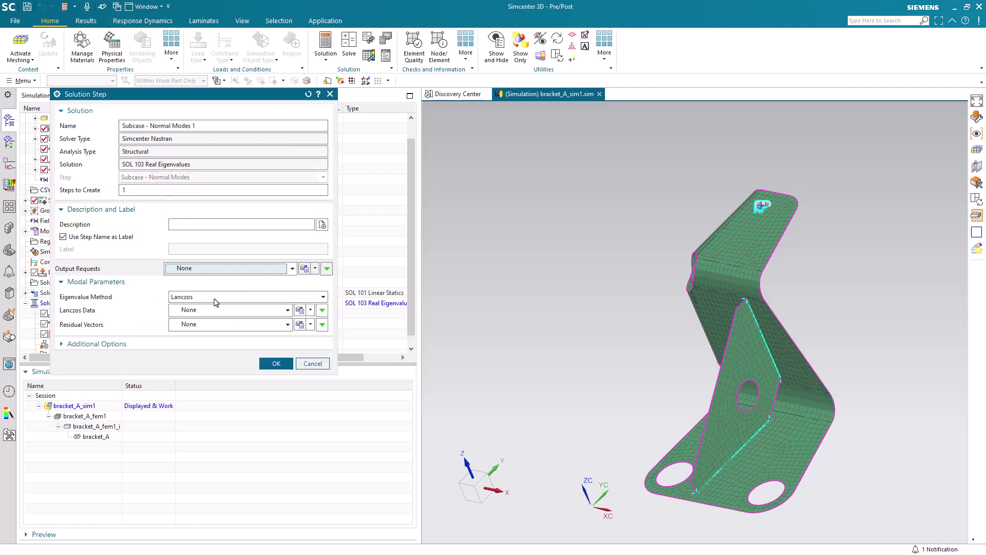
Step: Give the subcase new Lanczos eigenvalue data requesting 16 desired modes
click(301, 312)
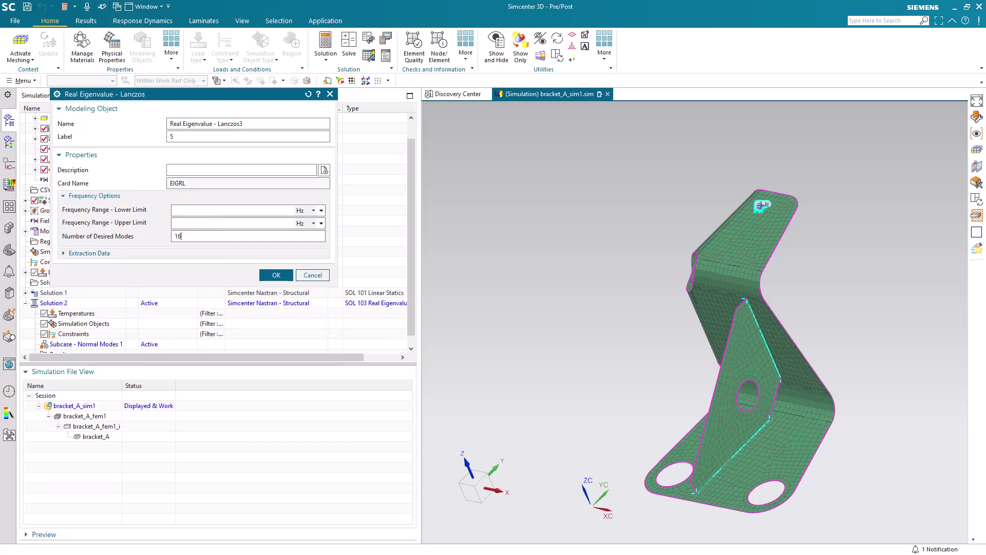
click(272, 275)
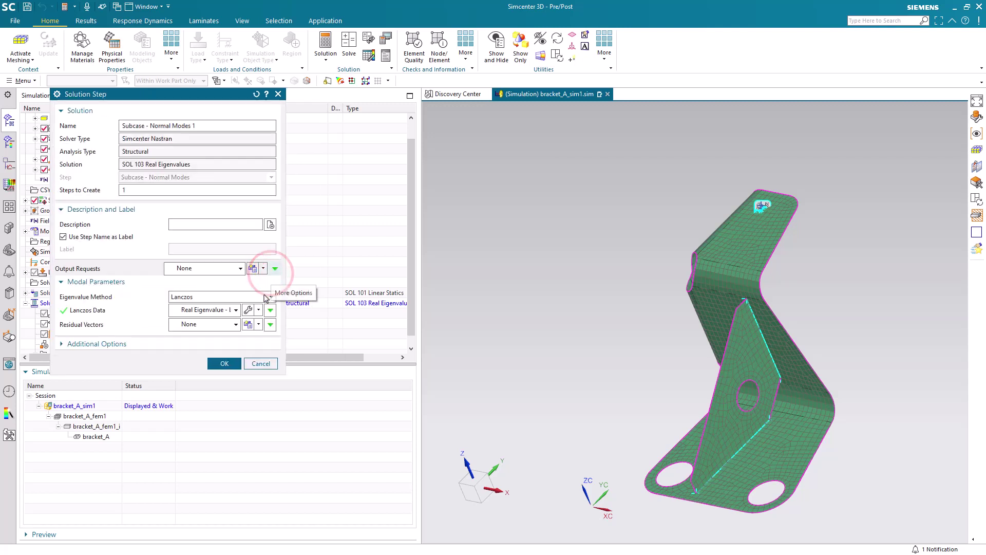
click(232, 362)
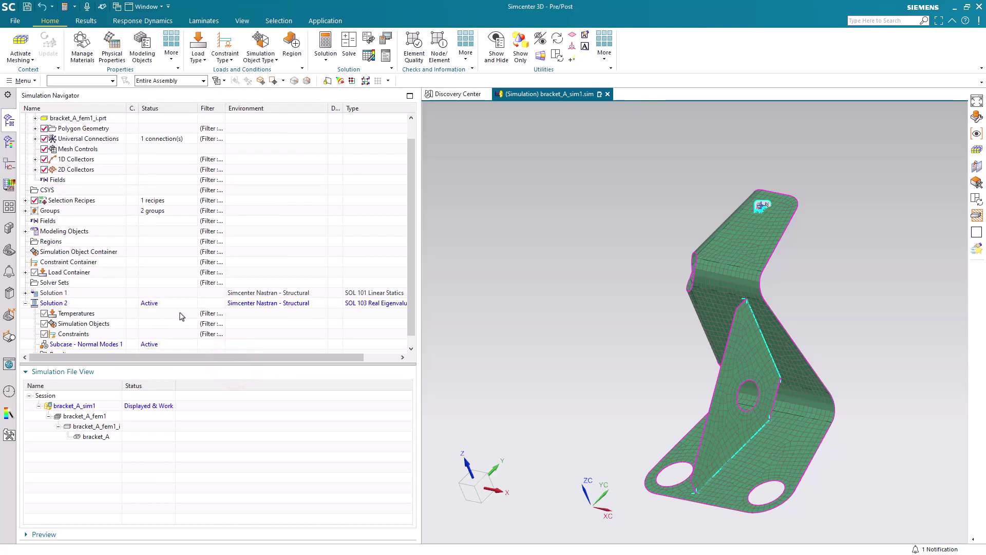
scroll(177, 314, down, 1)
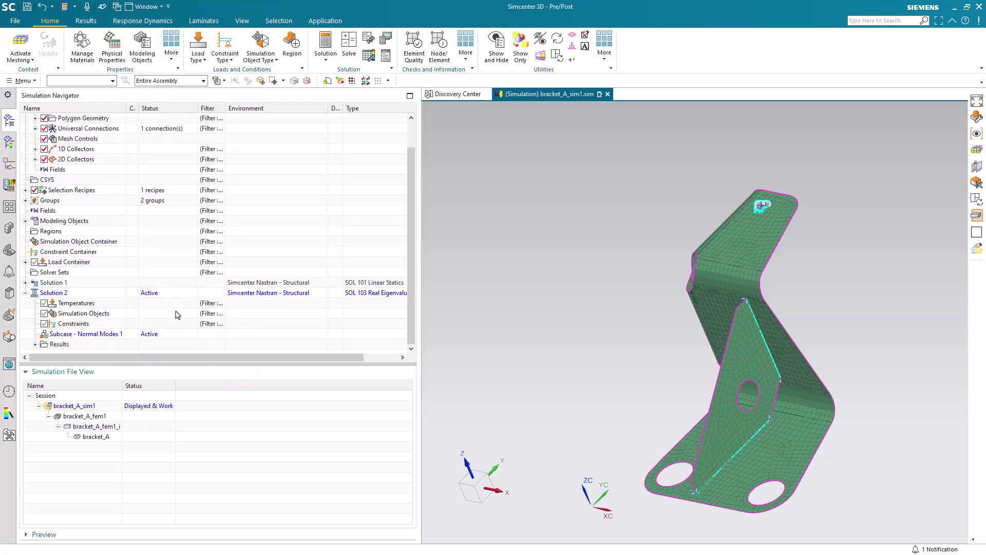
Step: Submit the Solution 2 modal solve job to Nastran
right_click(46, 294)
click(80, 268)
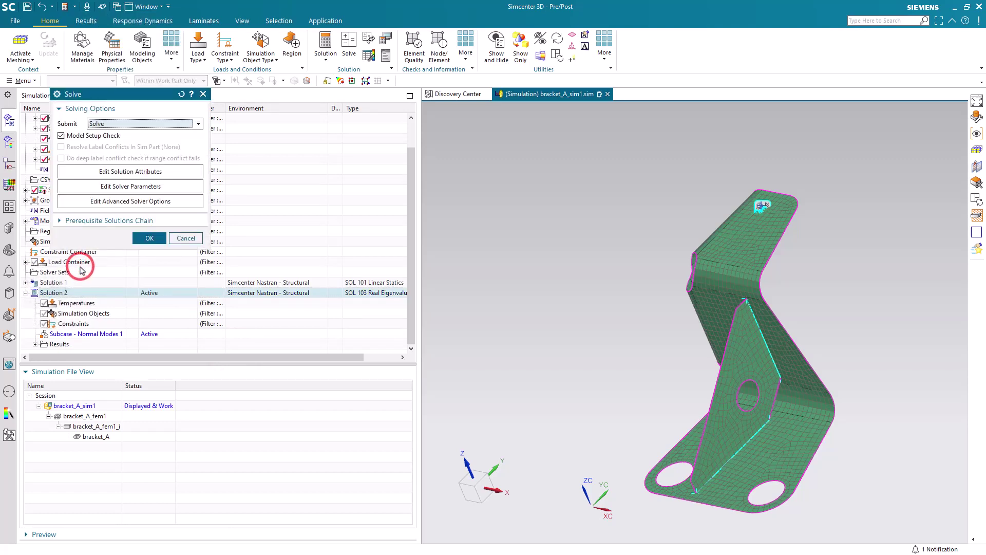
click(144, 238)
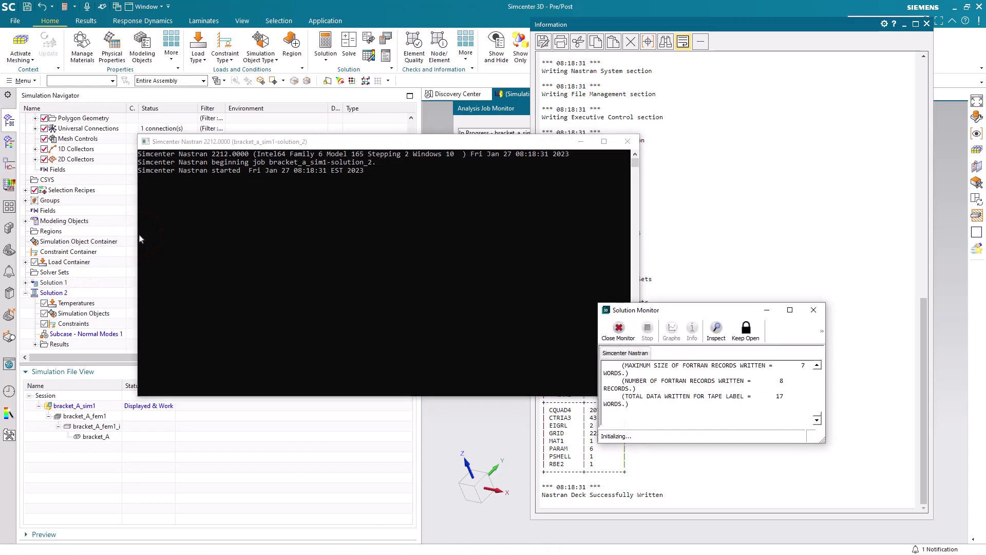
Step: Decline immediate result review and close the Information log and Analysis Job Monitor
click(513, 287)
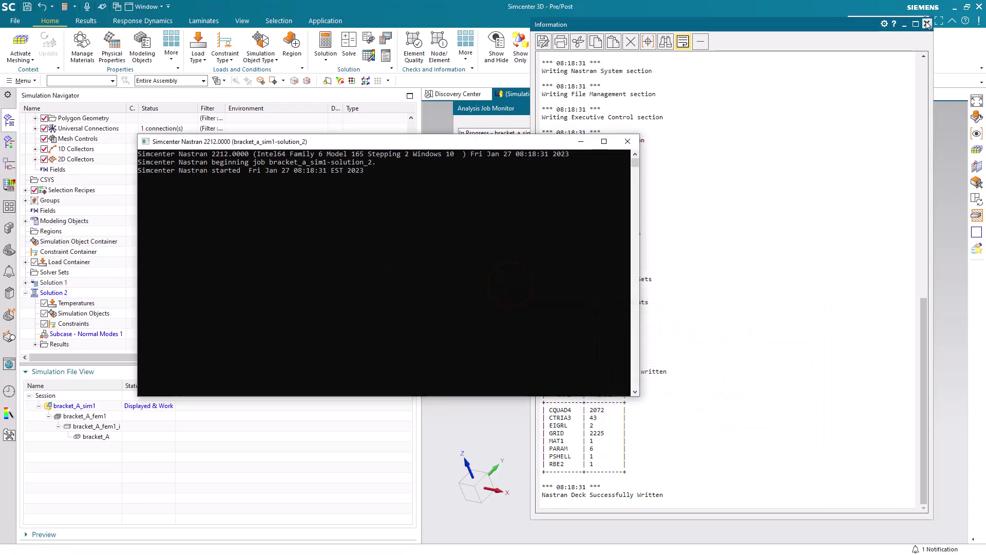
click(927, 23)
click(571, 266)
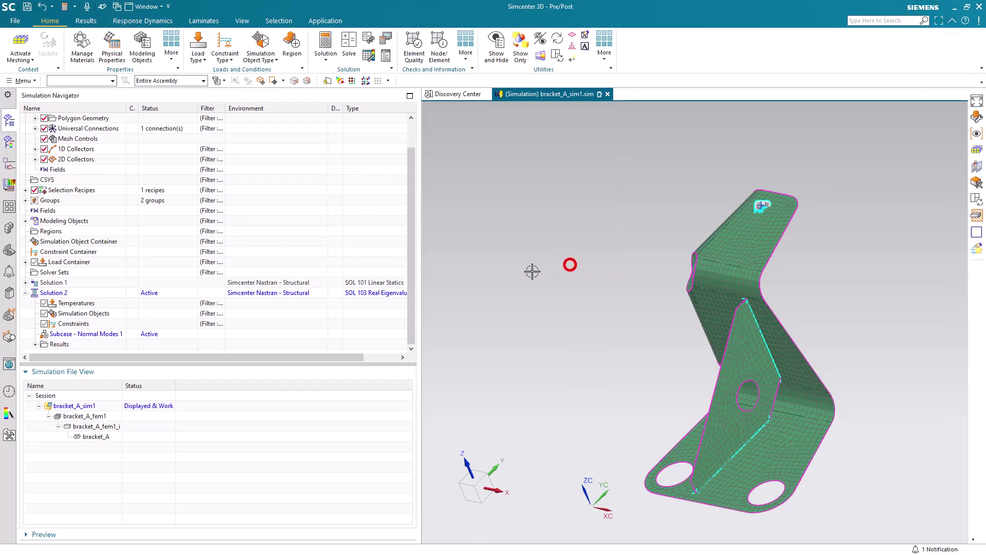
Step: Load Solution 2's Structural results and contour Mode 1 nodal displacement on the bracket
click(35, 344)
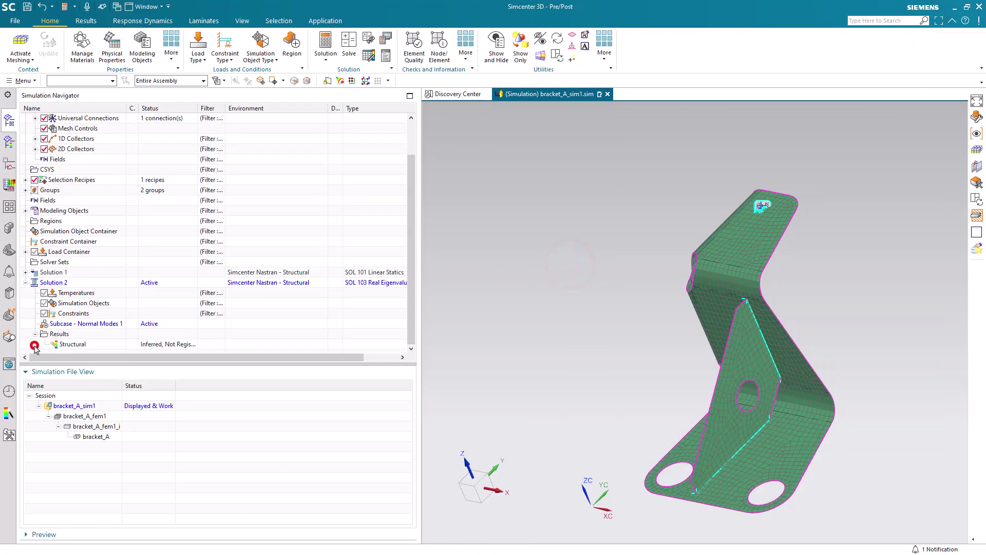
double_click(64, 345)
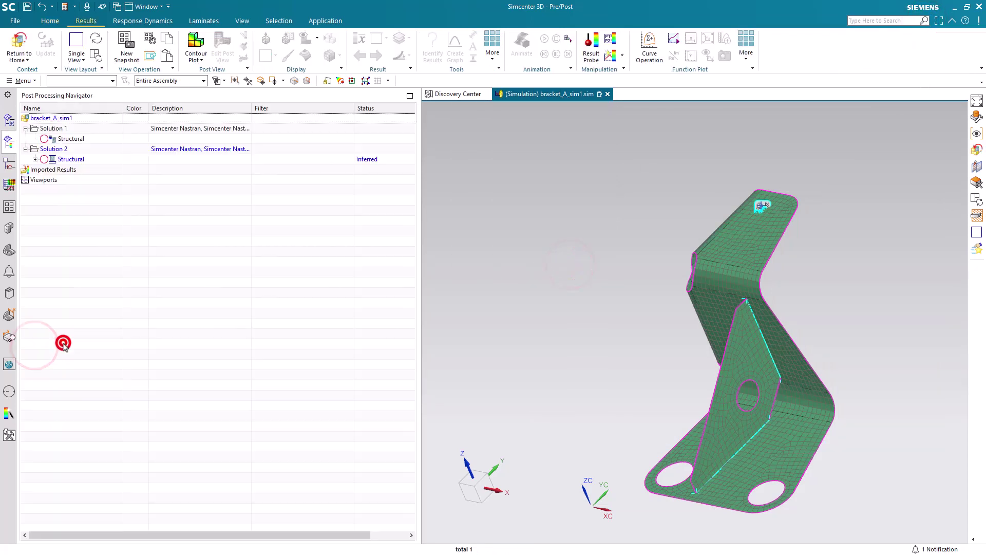
click(35, 158)
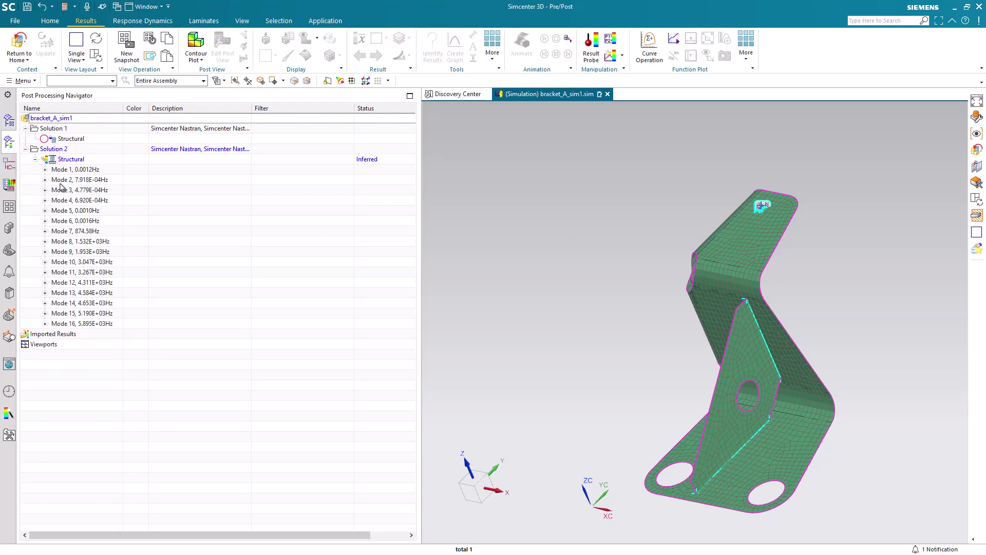
click(44, 169)
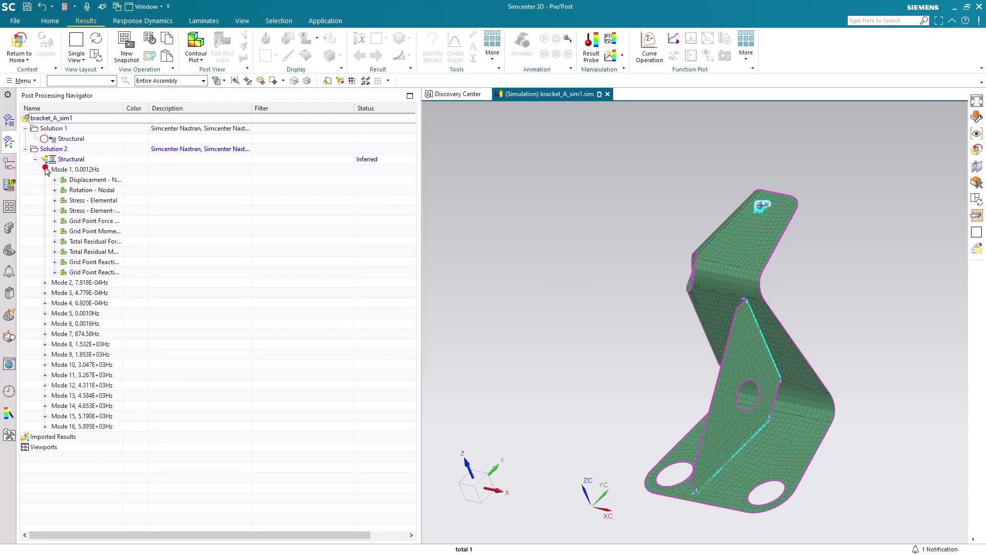
double_click(77, 180)
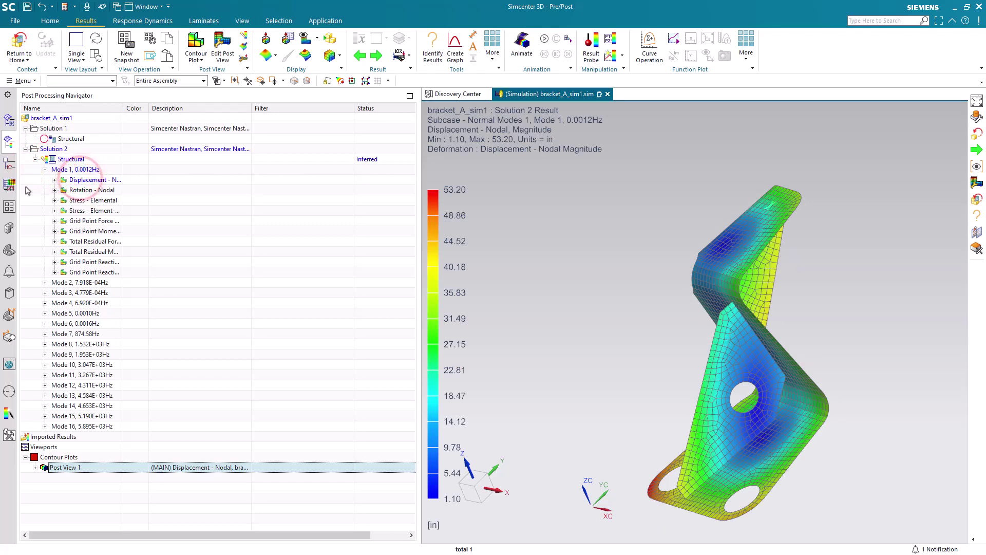
middle_drag(522, 170, 568, 165)
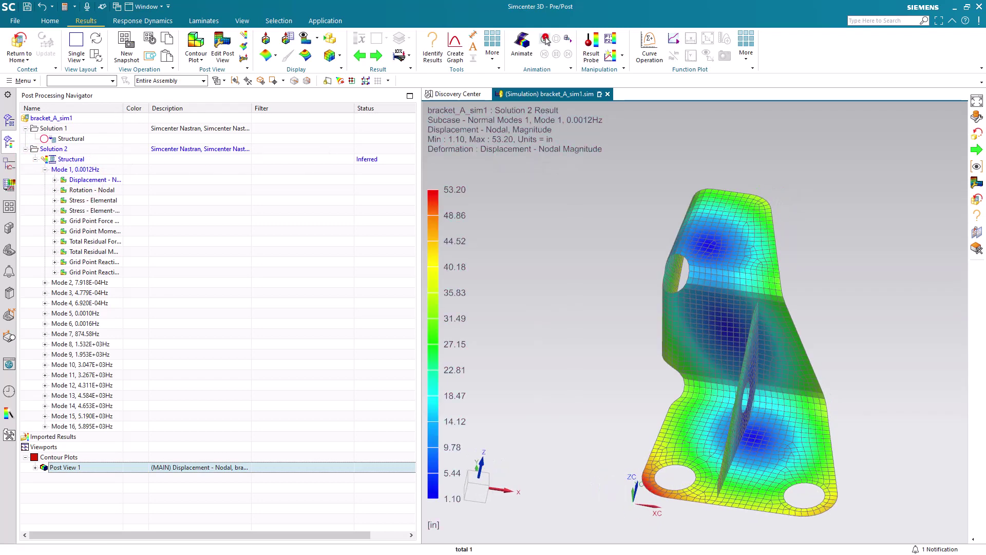
Step: Animate the displacement contours, advance from Mode 1 to Mode 7 (874.58 Hz), and open animation settings
click(547, 40)
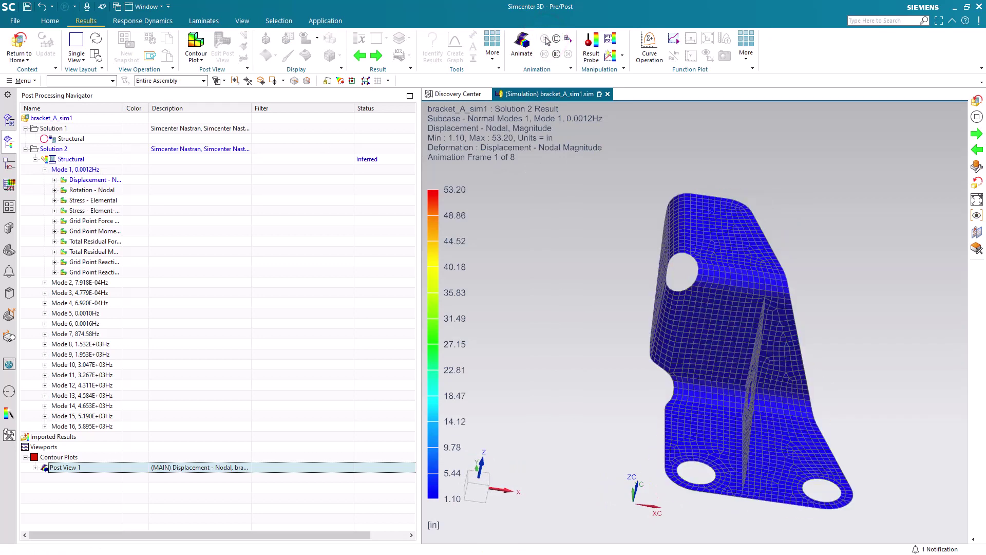
click(376, 56)
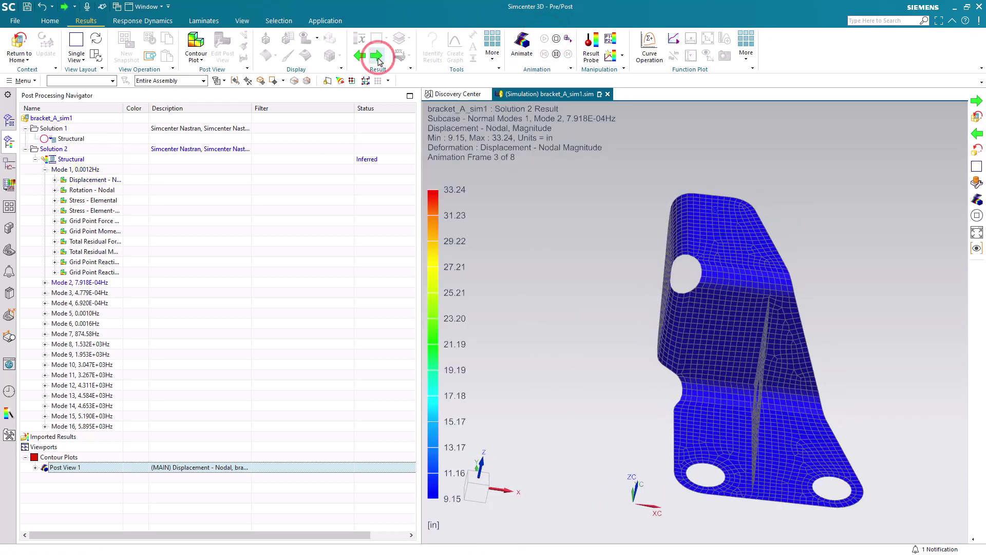
click(377, 55)
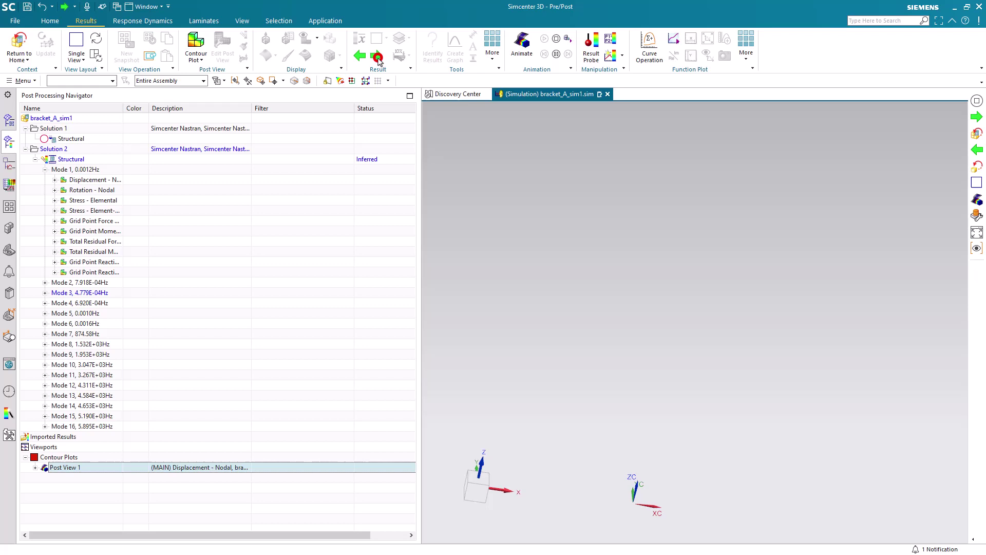
click(377, 57)
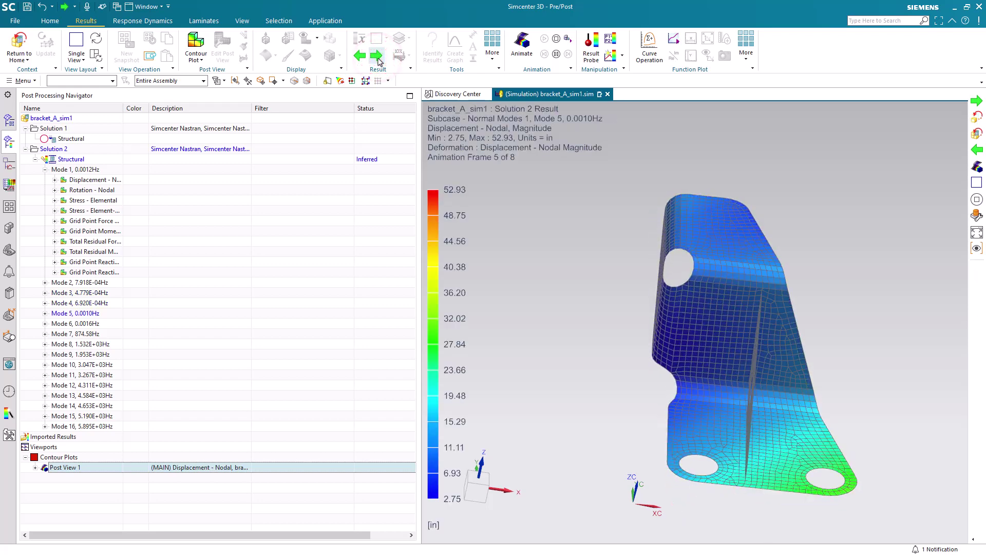
click(377, 57)
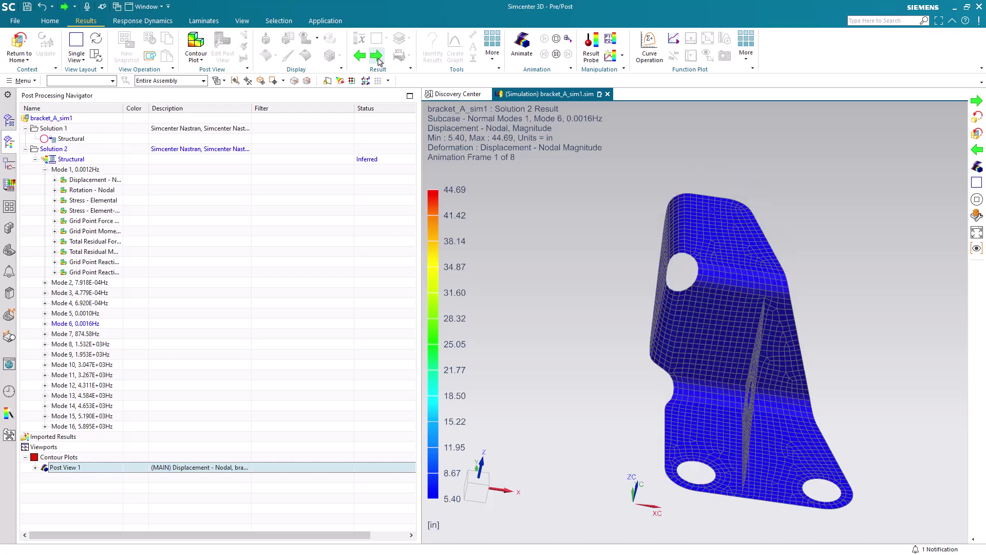
click(377, 57)
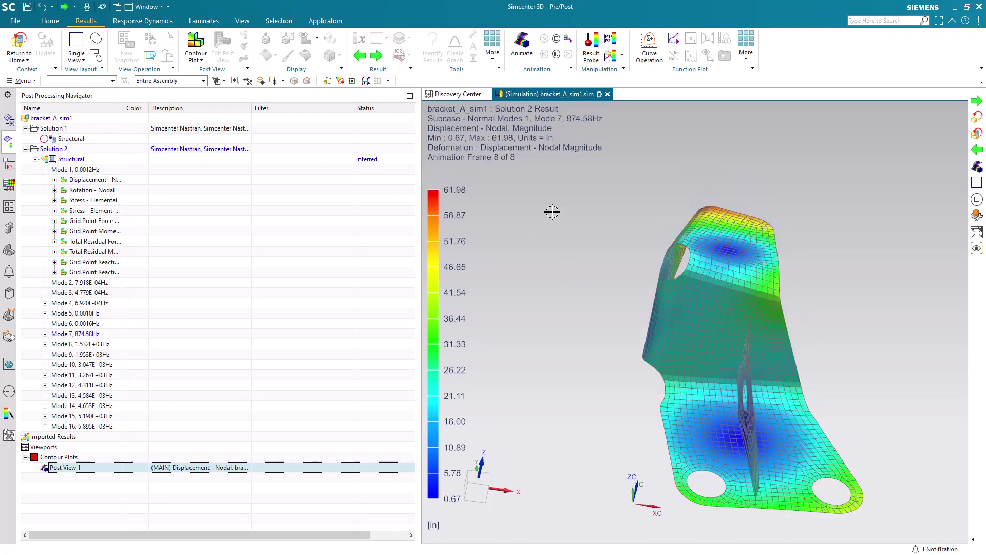
click(523, 54)
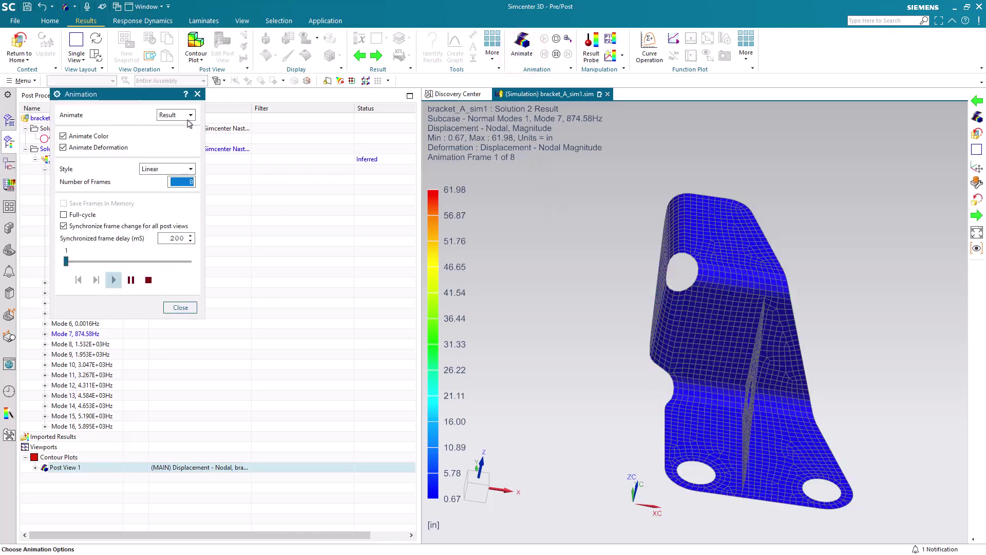
Step: Play the animation in full-cycle Modal style with 44 frames and 0 frame delay
click(179, 170)
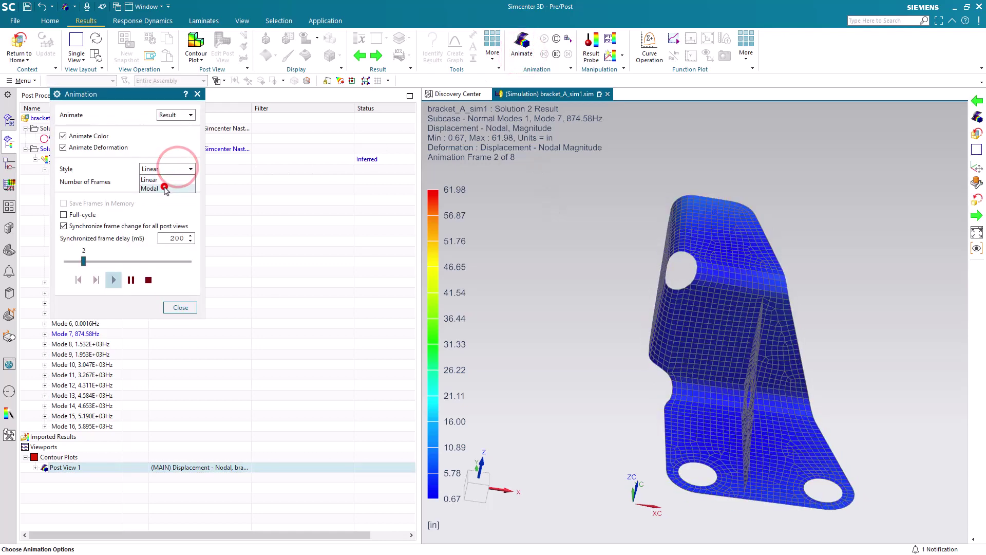
click(168, 182)
click(73, 215)
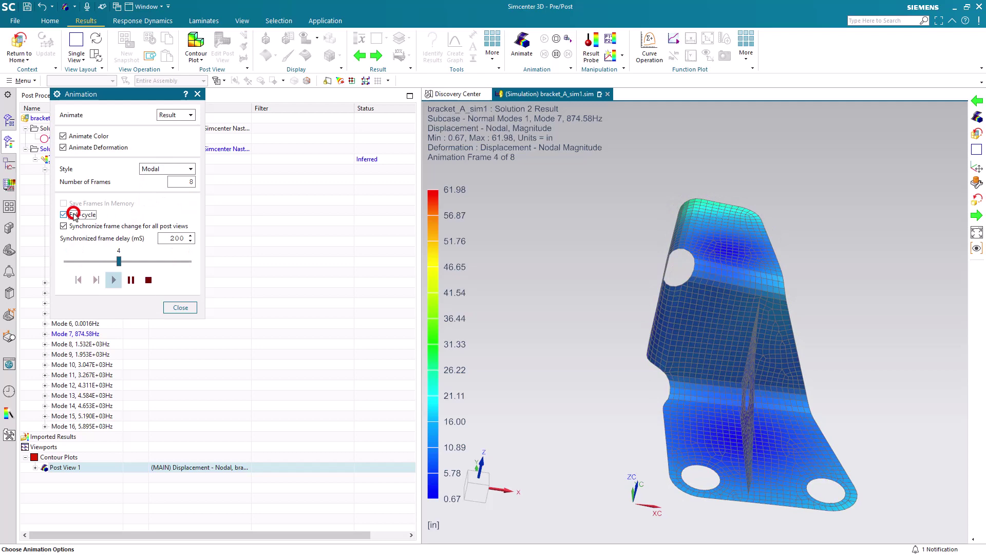
drag(154, 262, 188, 259)
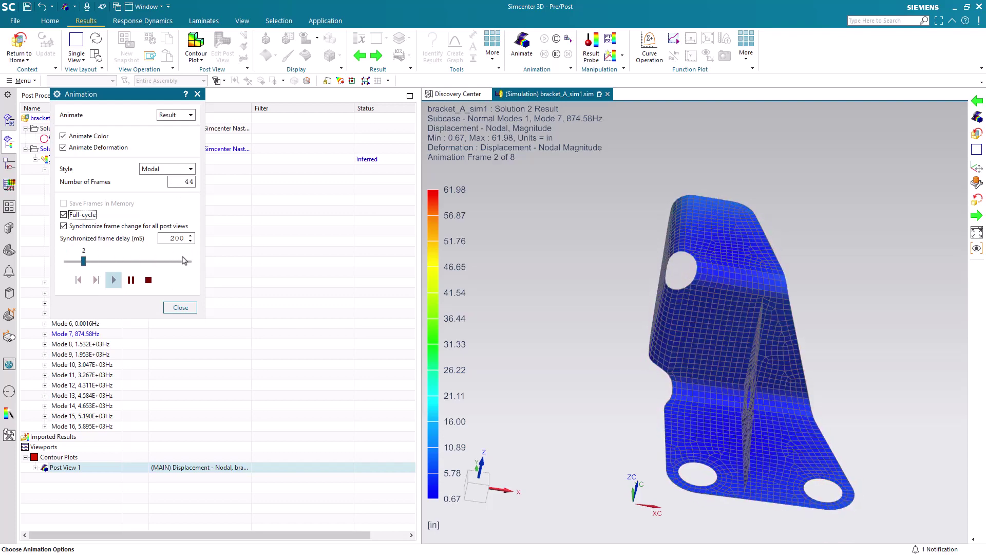
click(189, 241)
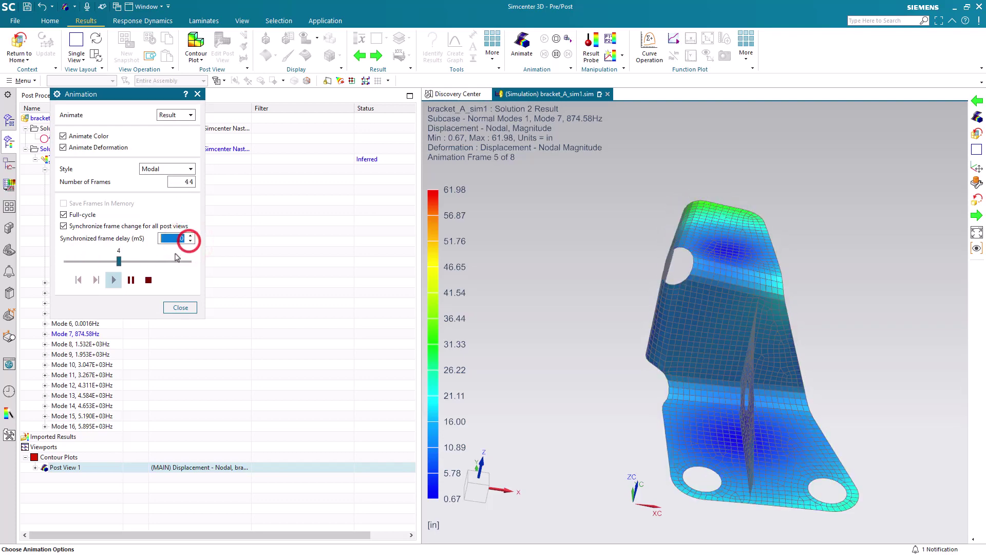
click(148, 280)
click(114, 280)
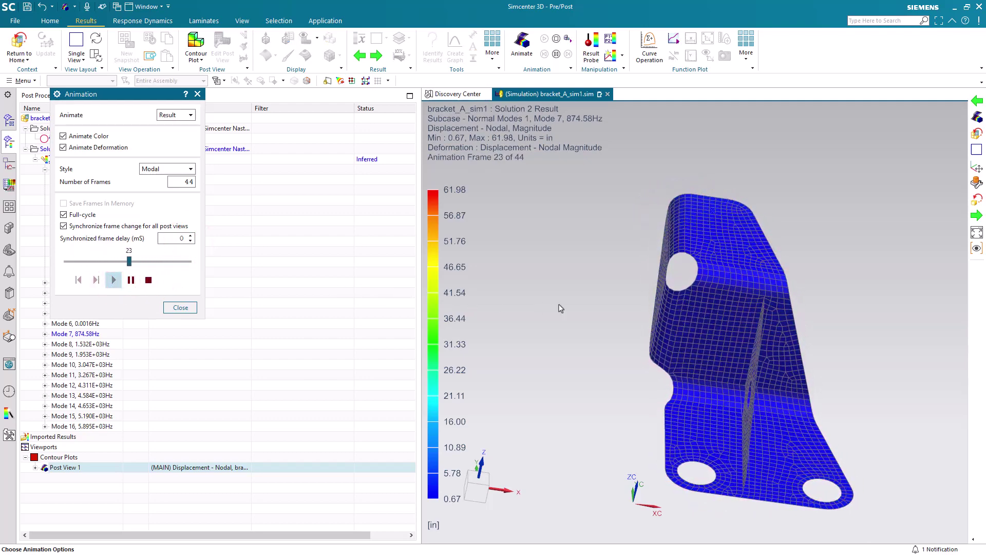
middle_drag(559, 305, 516, 297)
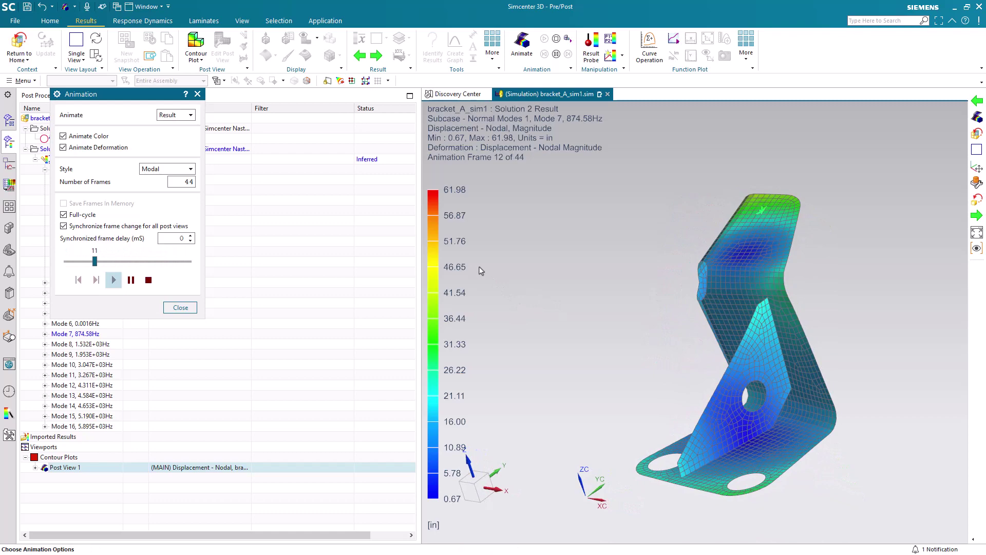
Step: Advance the animated displacement plot from Mode 8 through Mode 13
click(375, 57)
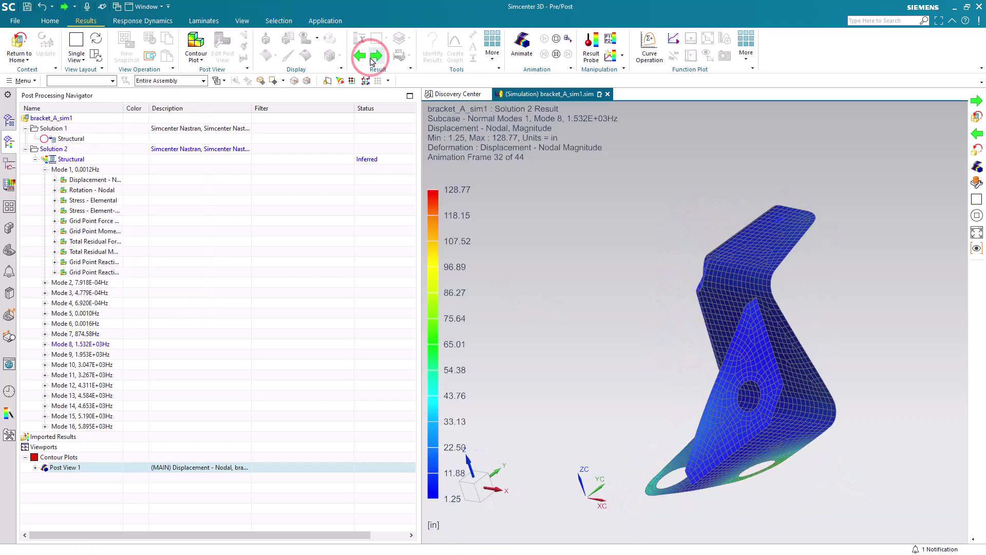
middle_drag(518, 258, 568, 253)
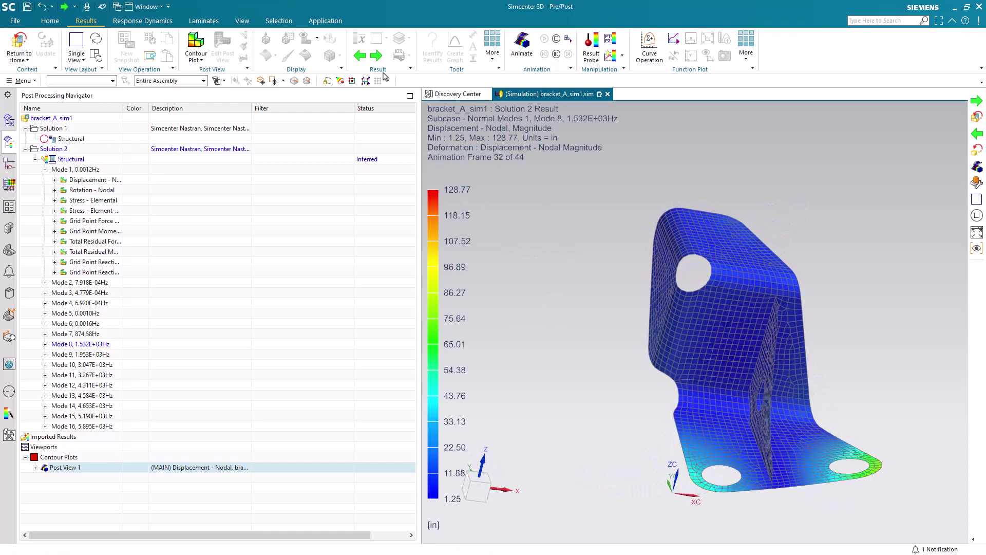
click(375, 56)
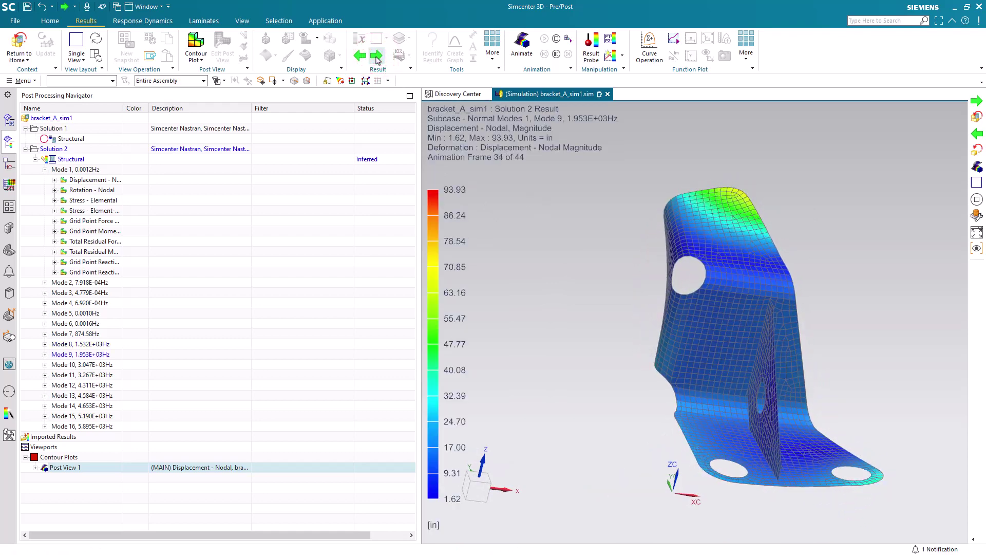
click(376, 56)
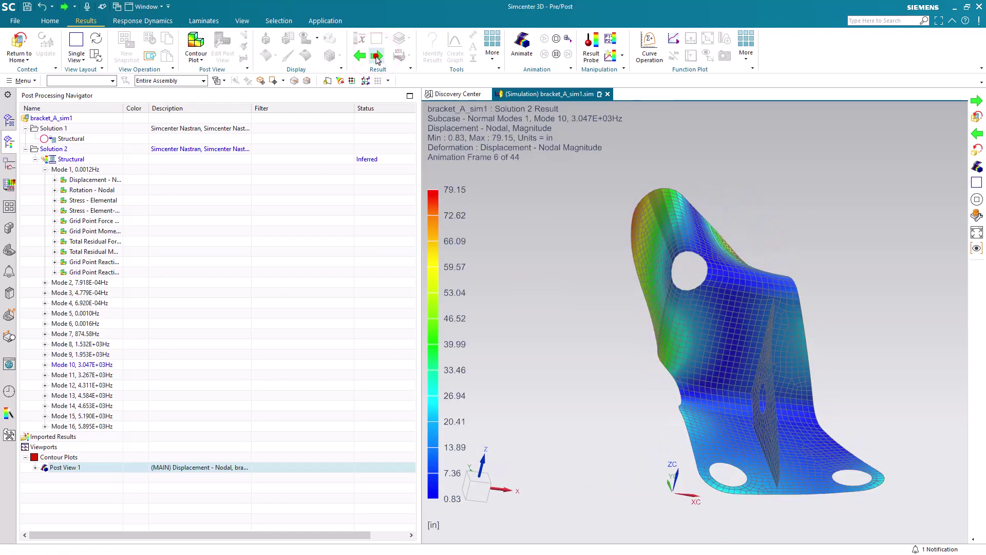
click(376, 56)
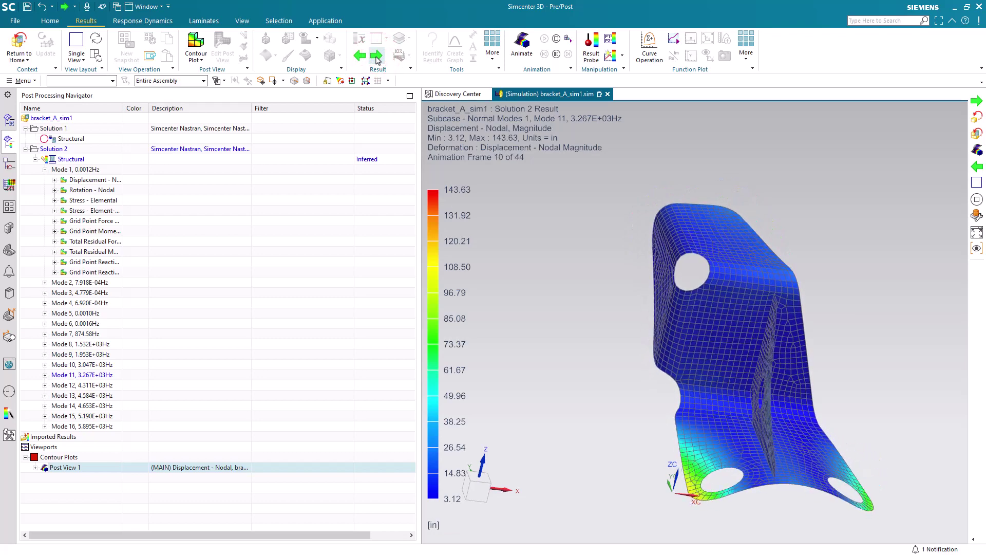
click(377, 56)
click(377, 55)
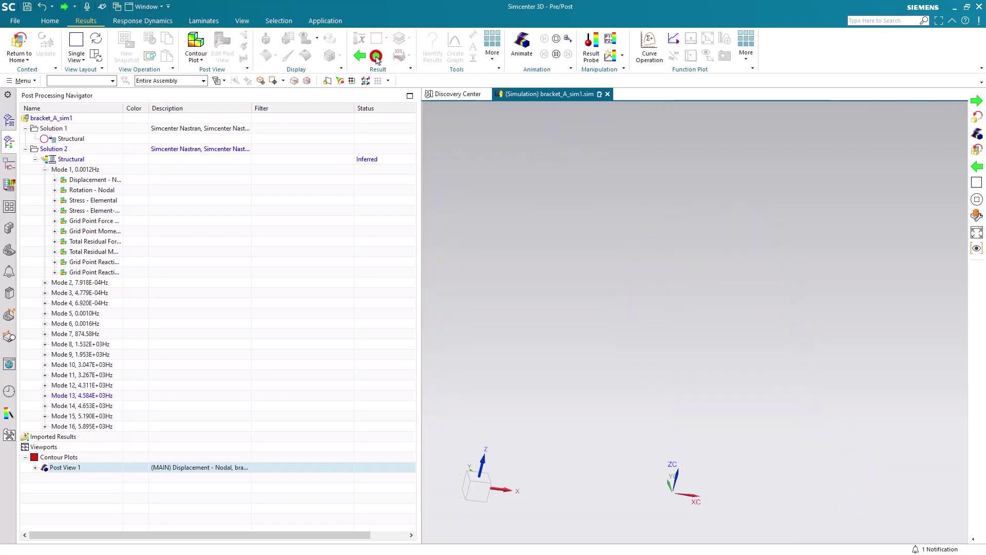